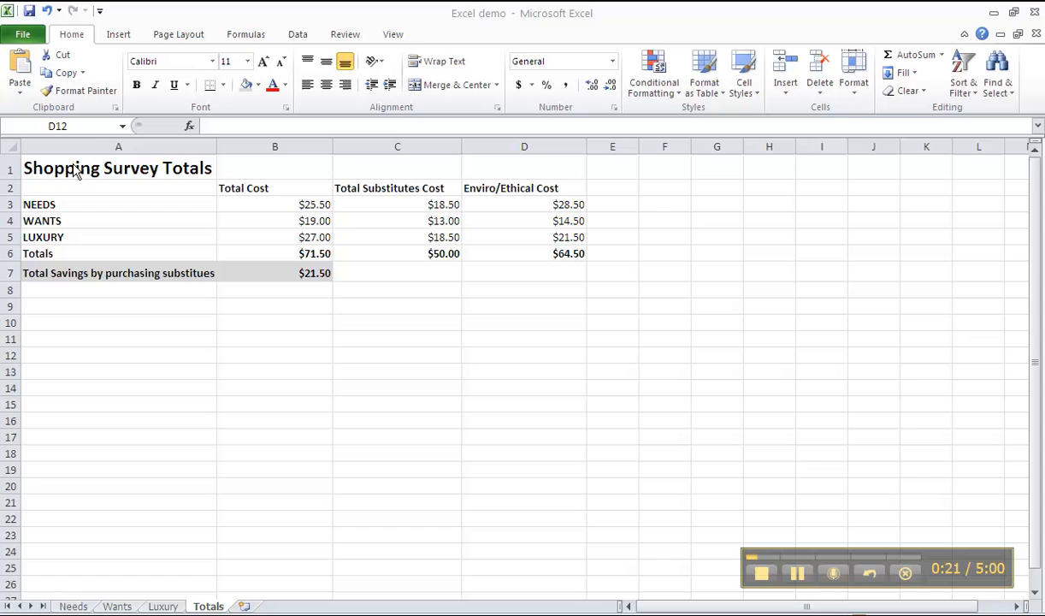
left_click(77, 168)
left_click_drag(77, 168, 619, 292)
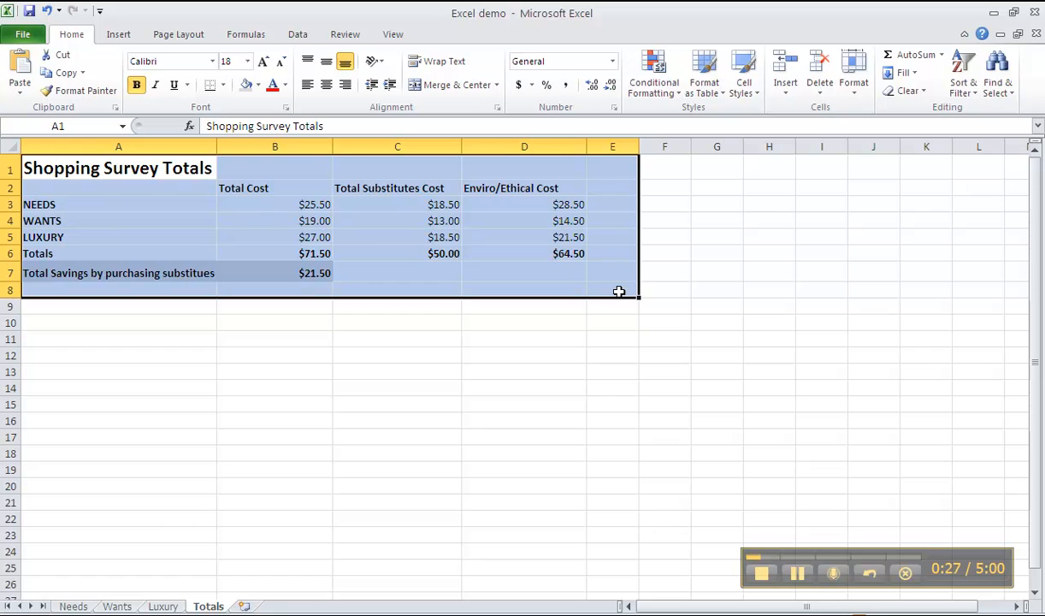
left_click_drag(280, 204, 482, 254)
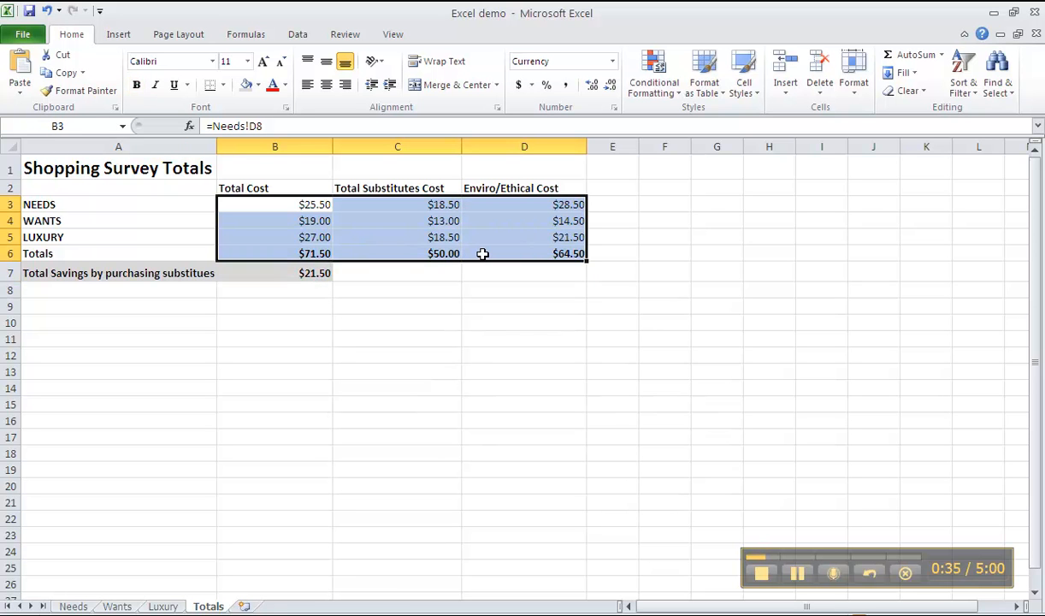
left_click(433, 373)
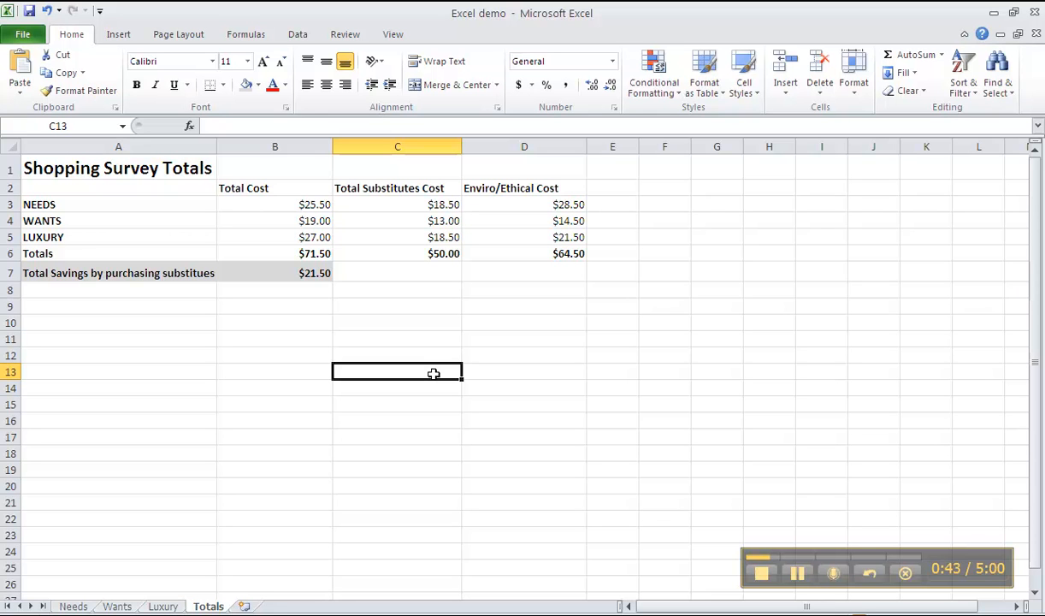
- Insert a 3-D Clustered Column chart from the totals table in A2:D6
left_click(105, 189)
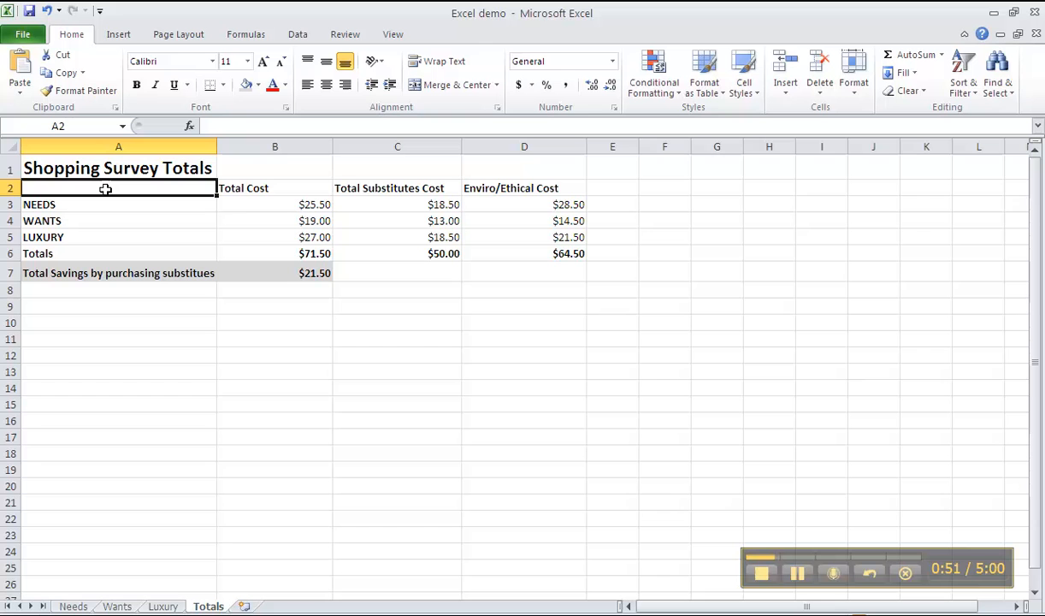
left_click_drag(105, 189, 531, 256)
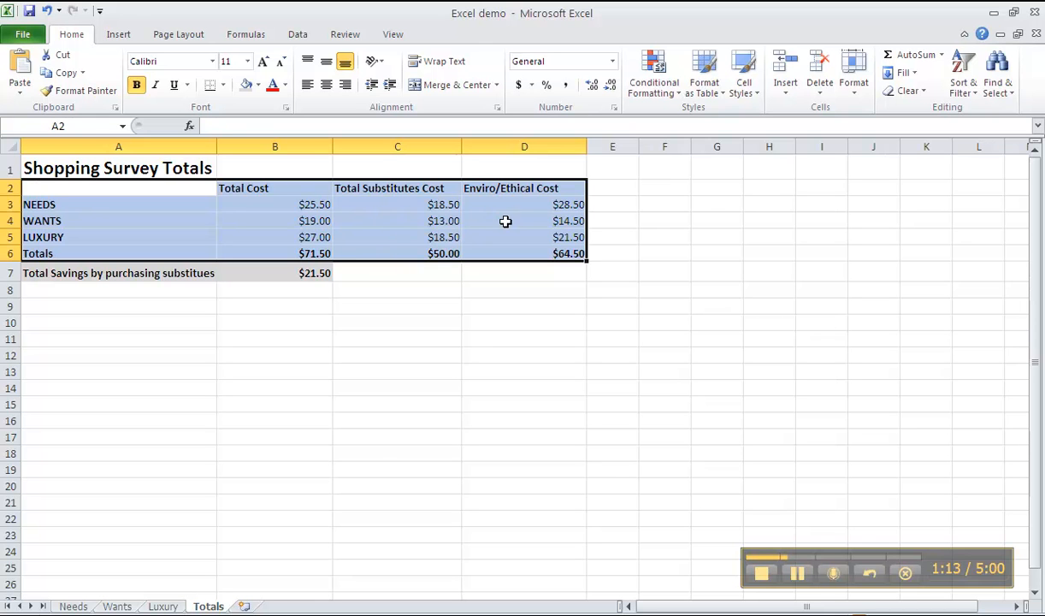
left_click(111, 34)
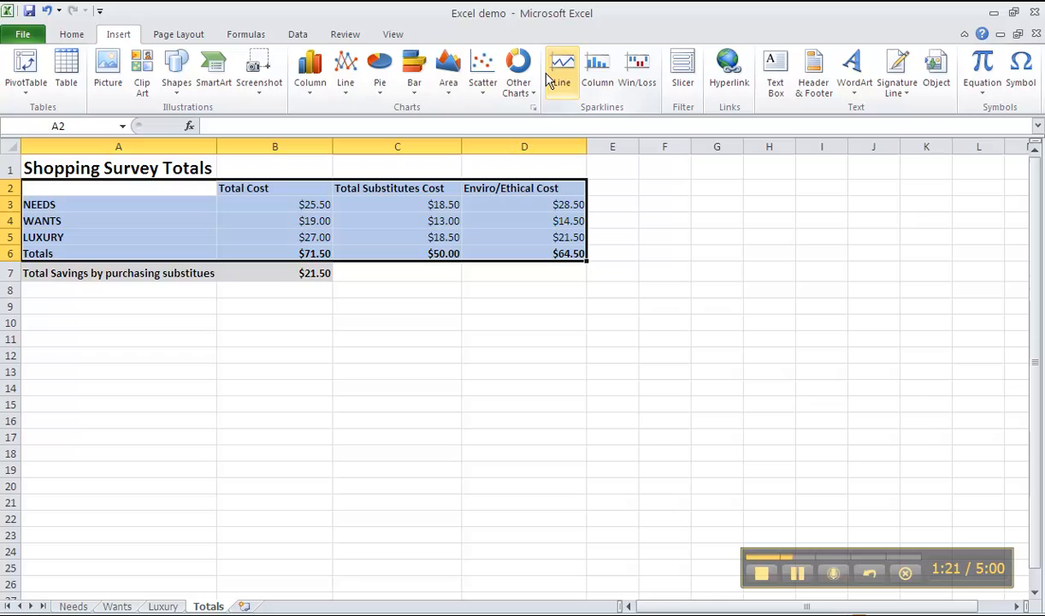
left_click(313, 95)
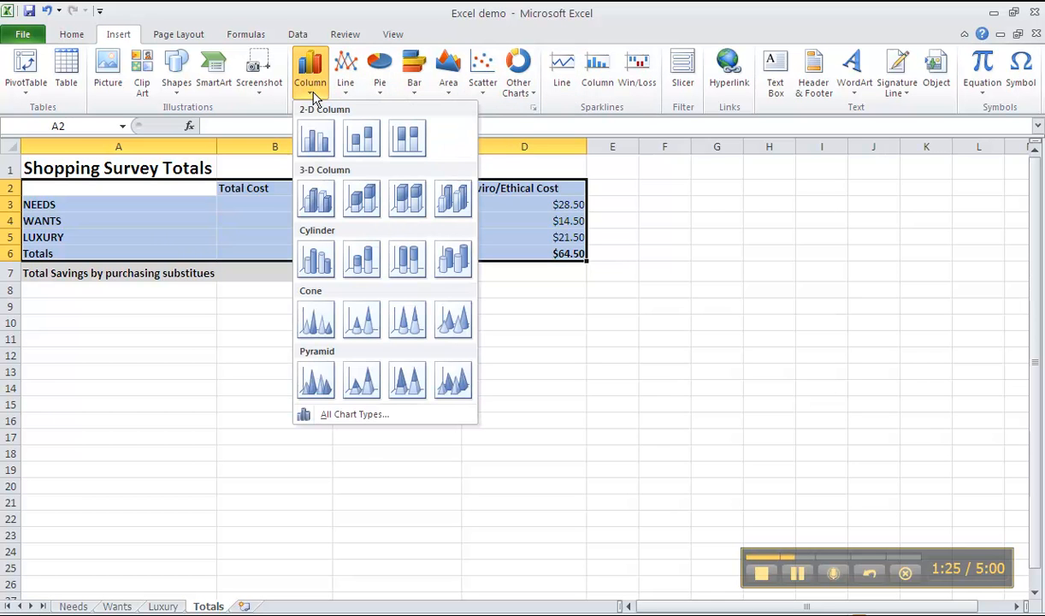
left_click(317, 203)
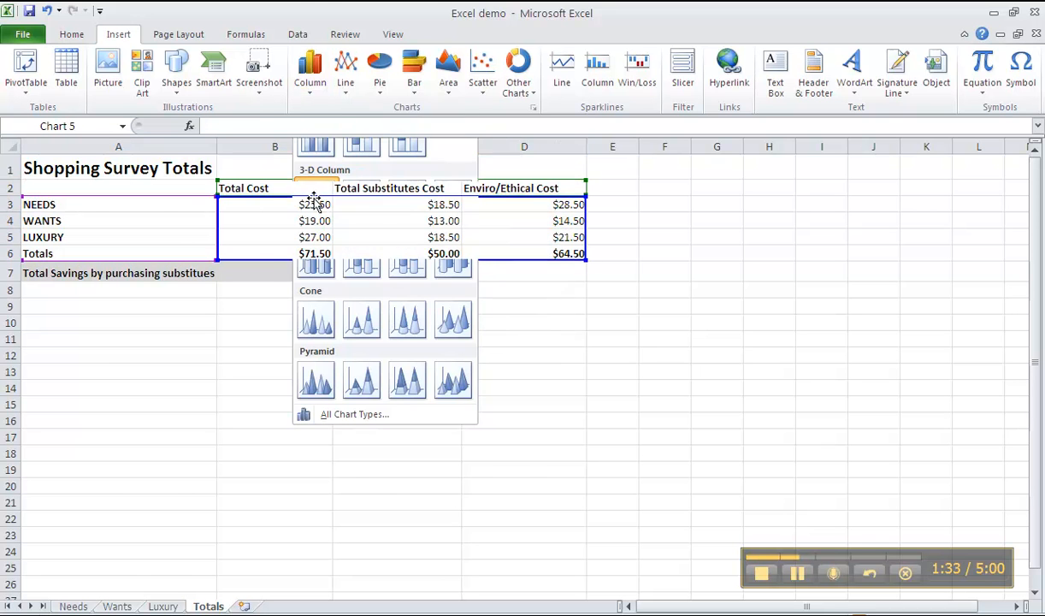
- Move the new chart below the totals table, enlarge it to cover about B8 to G26, and deselect it
left_click_drag(650, 268, 597, 306)
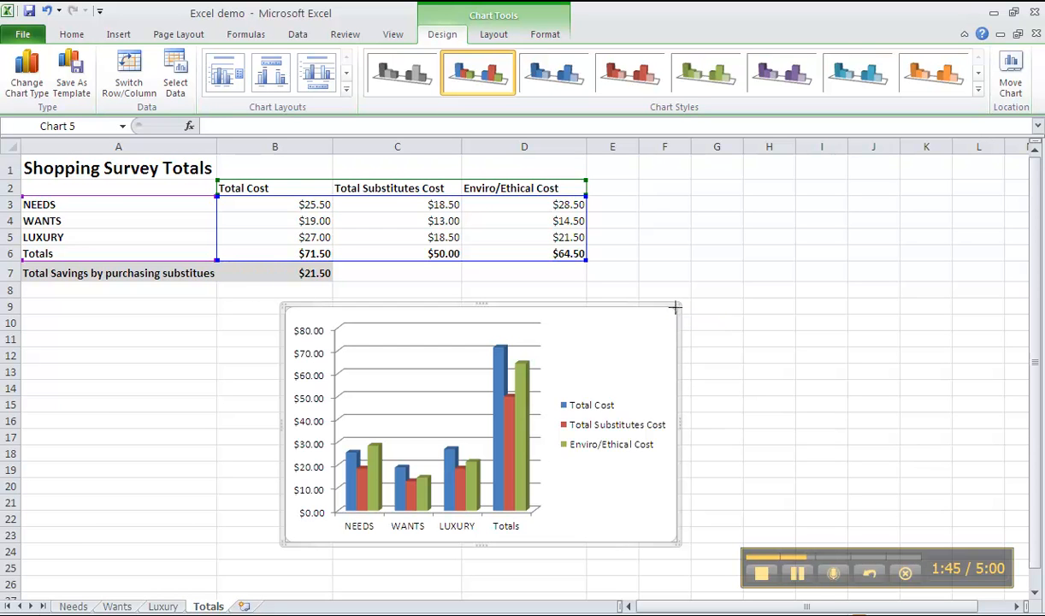
mouse_move(675, 308)
left_mouse_down()
mouse_move(753, 247)
mouse_move(672, 345)
mouse_move(662, 318)
left_mouse_up()
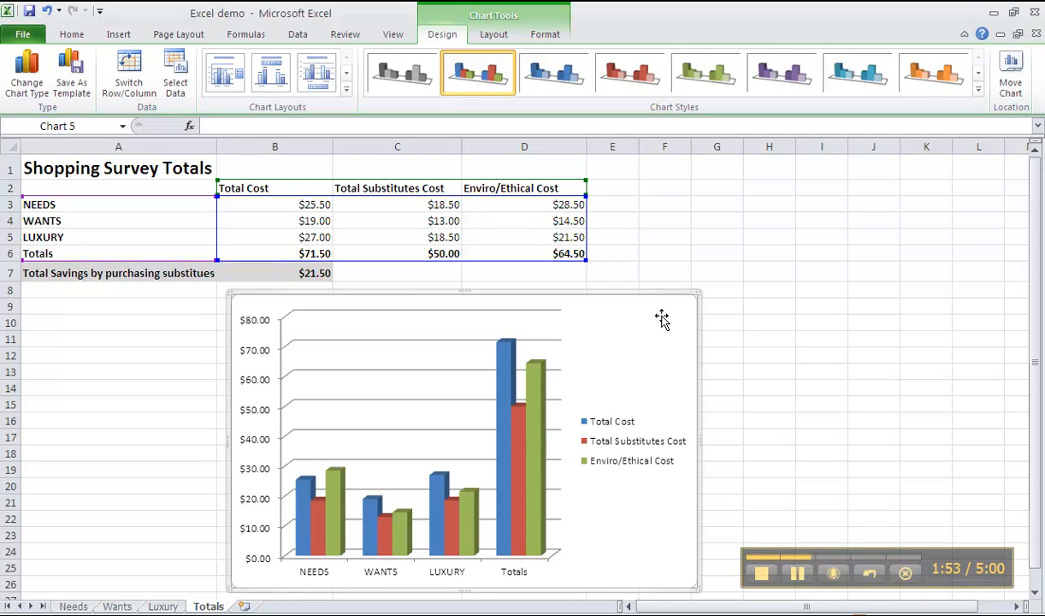
mouse_move(299, 522)
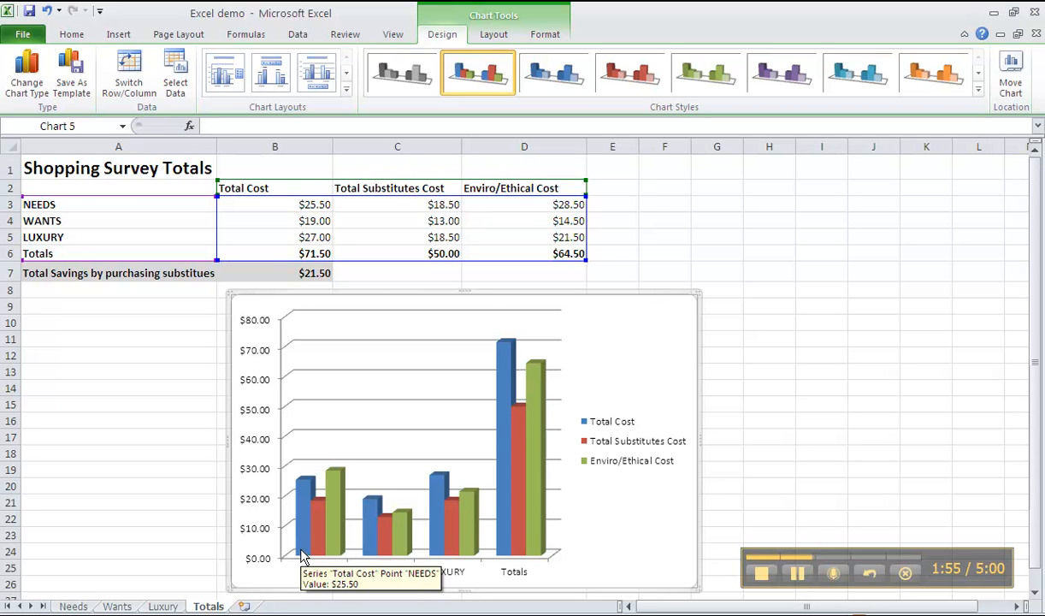
mouse_move(313, 539)
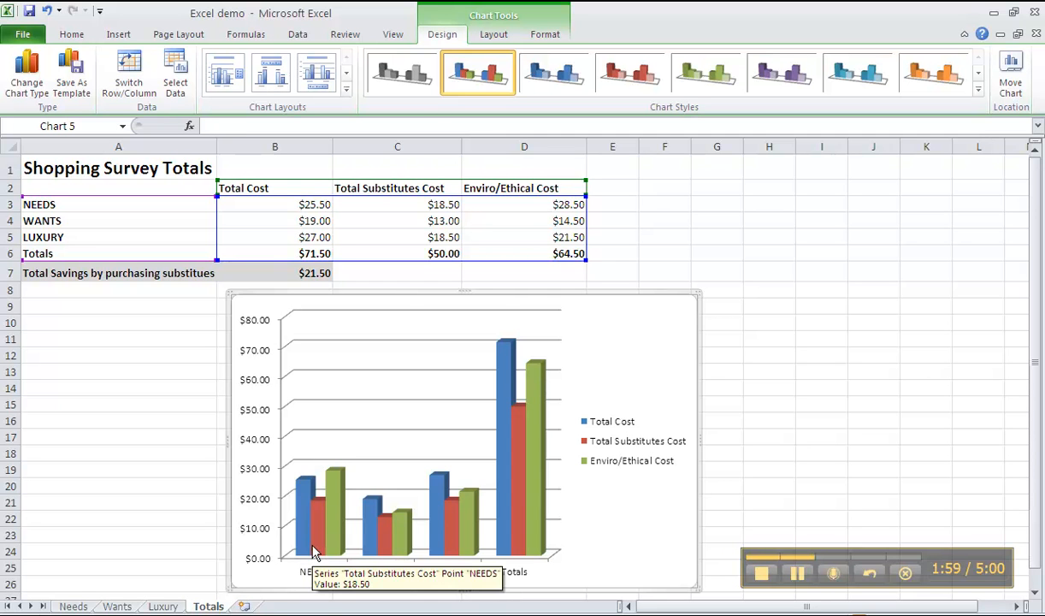
mouse_move(342, 523)
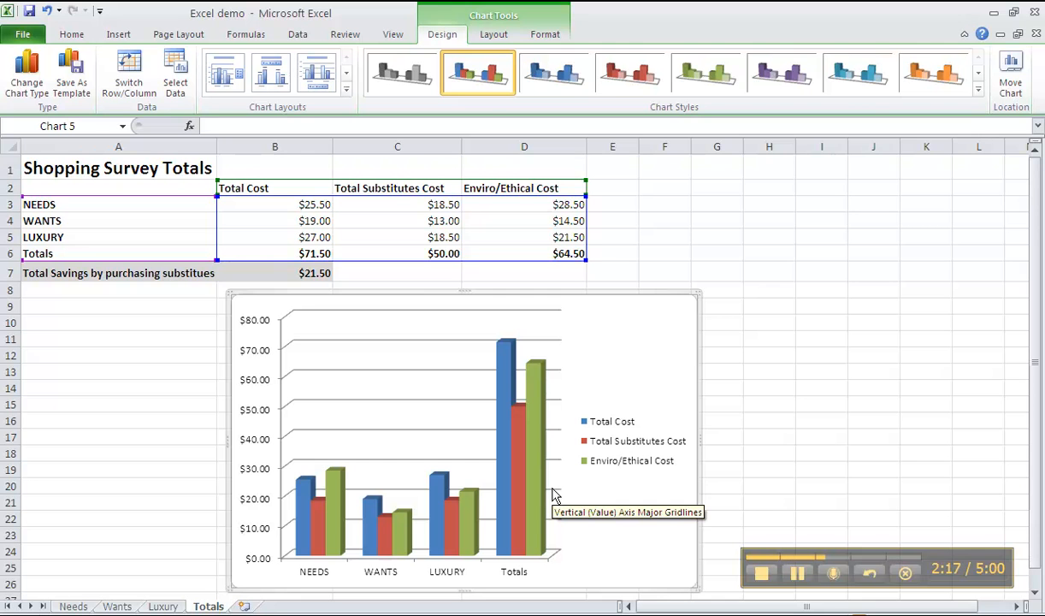
left_click(768, 270)
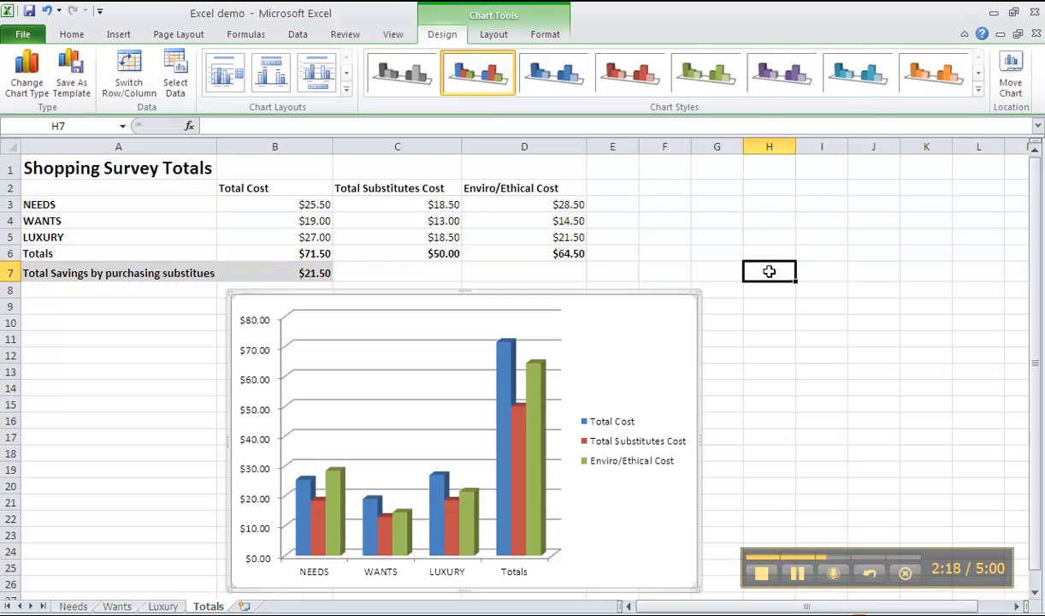
- Add a title above the chart reading "Shopping Survey - " followed by the teacher's title and surname
left_click(657, 298)
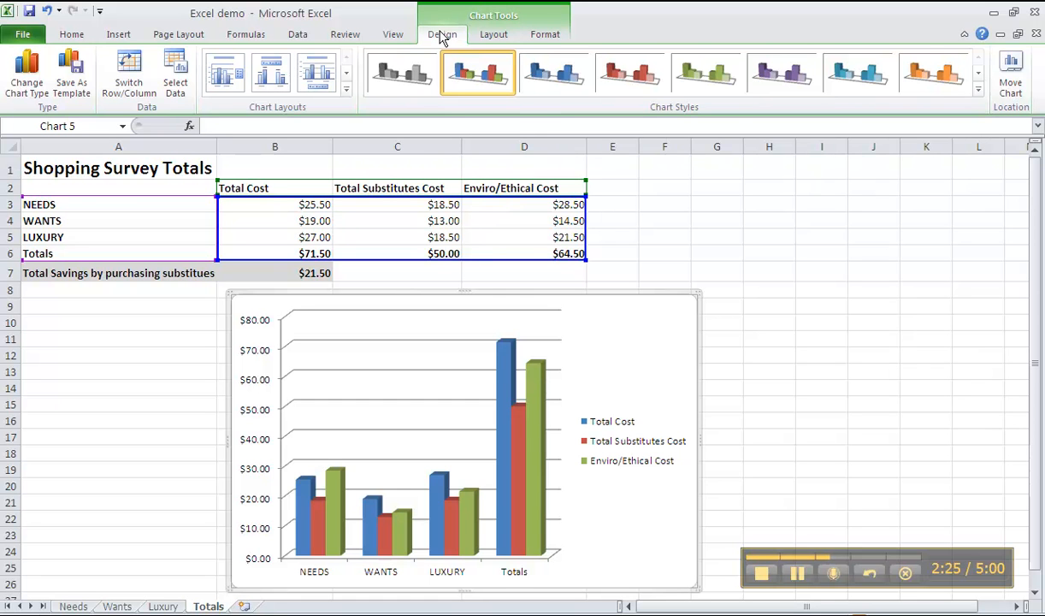
left_click(495, 36)
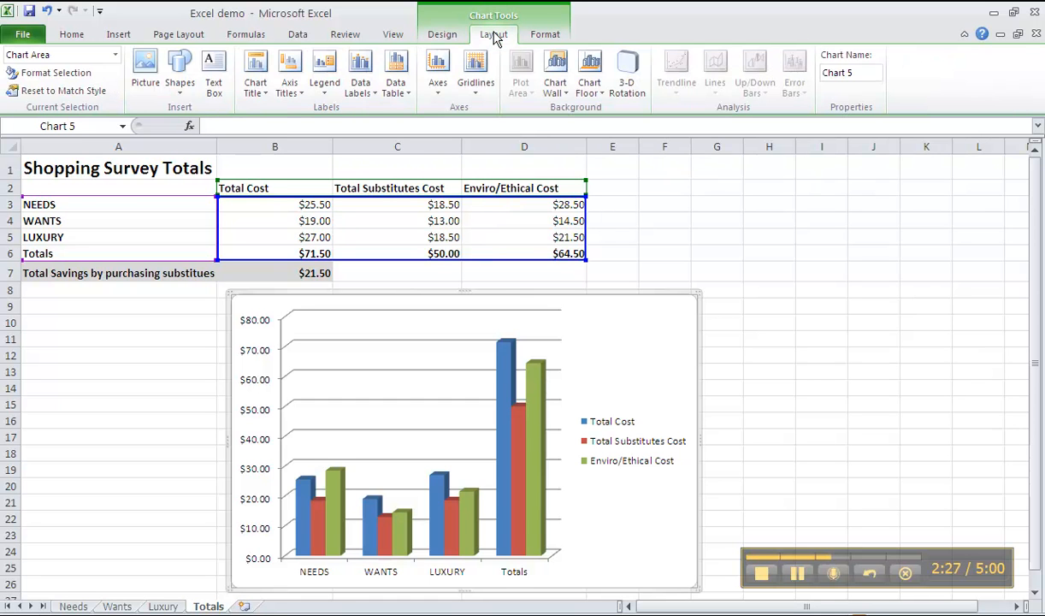
left_click(257, 85)
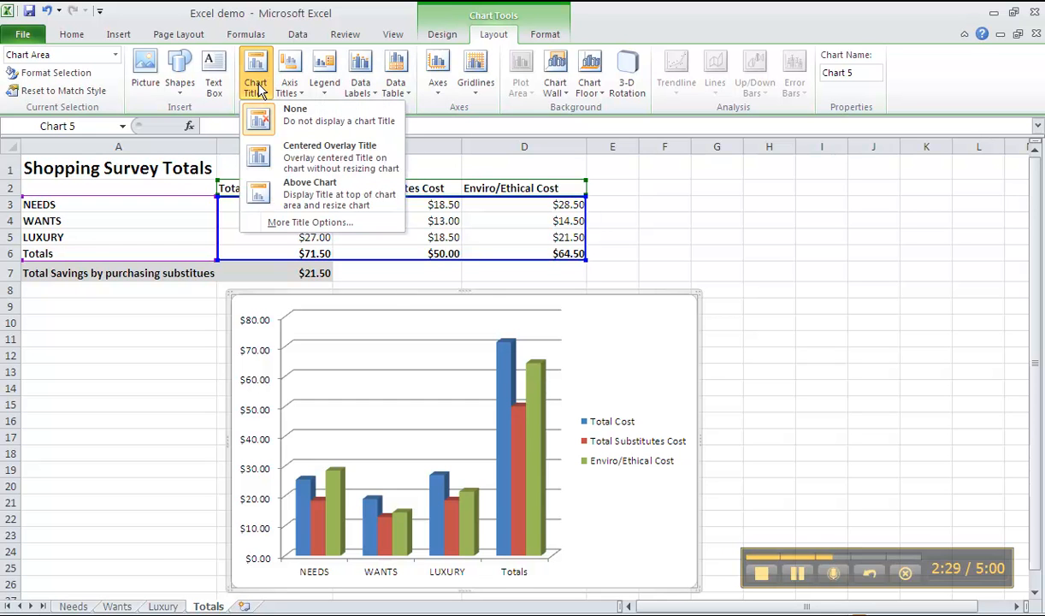
left_click(324, 194)
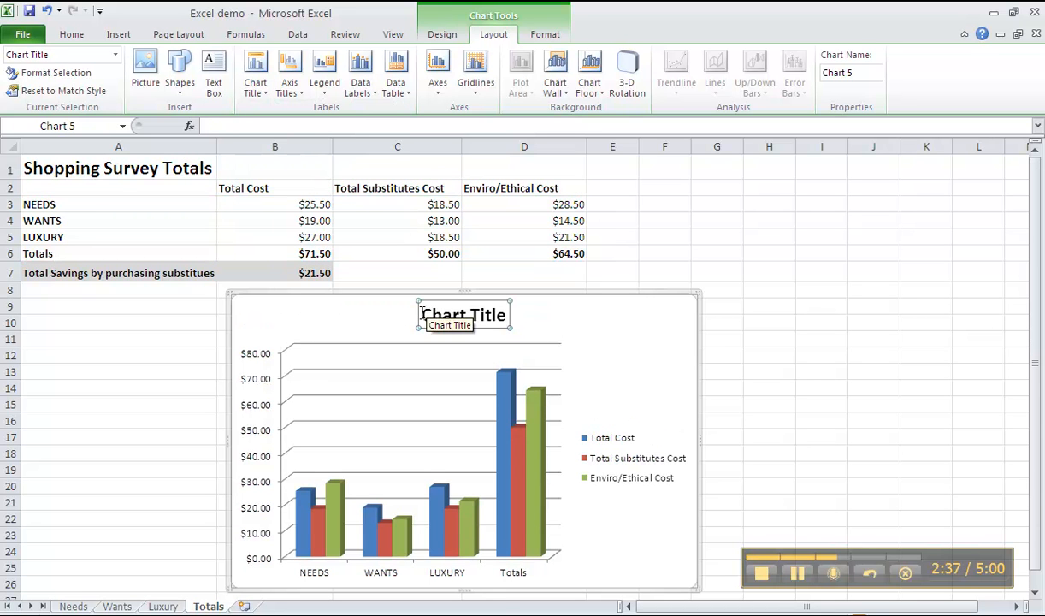
left_click_drag(420, 315, 504, 319)
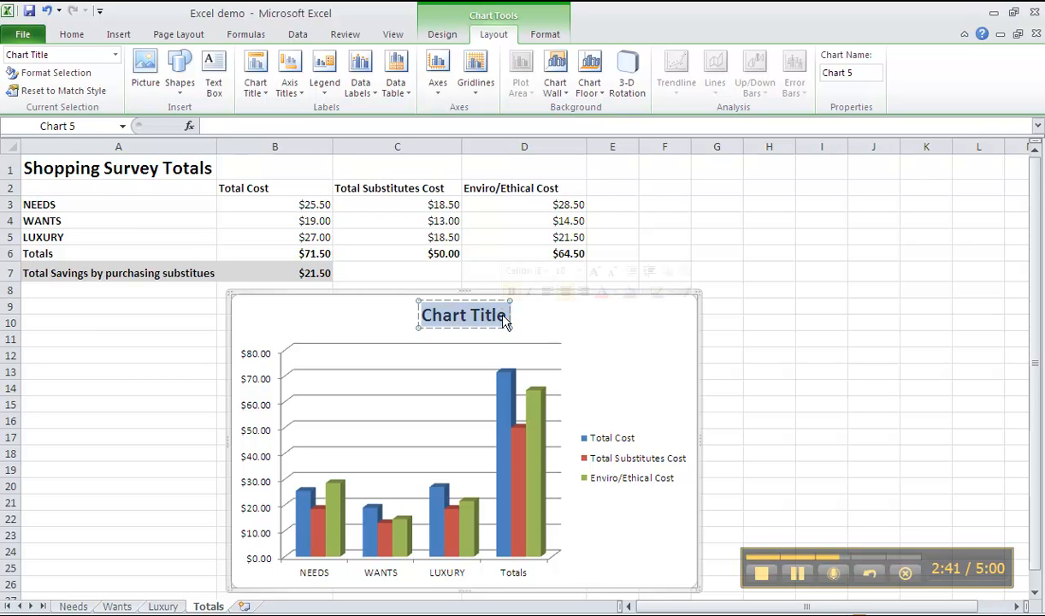
type("Shoppi")
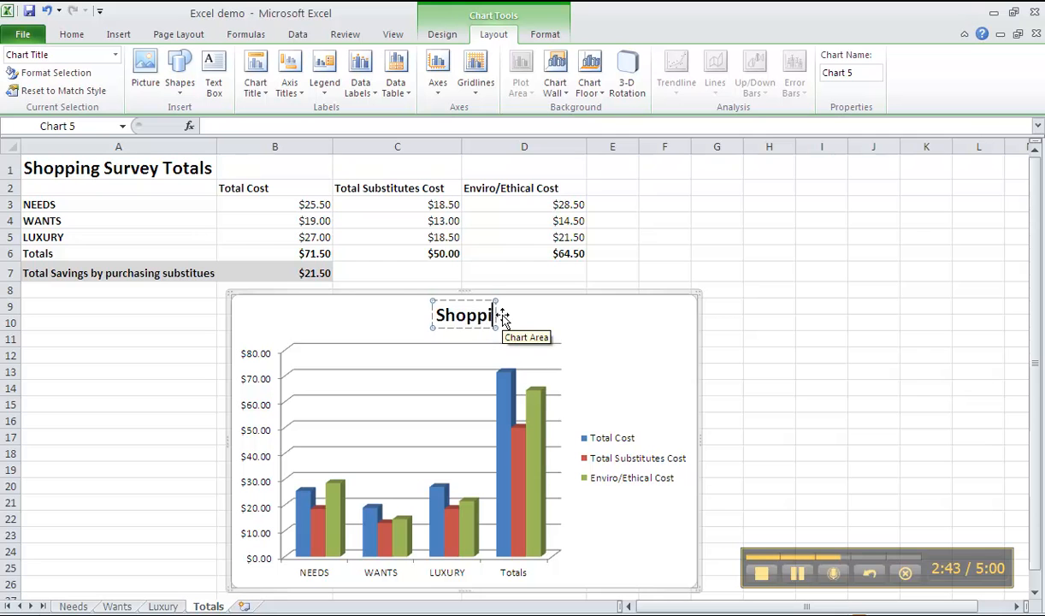
type("ng Surve")
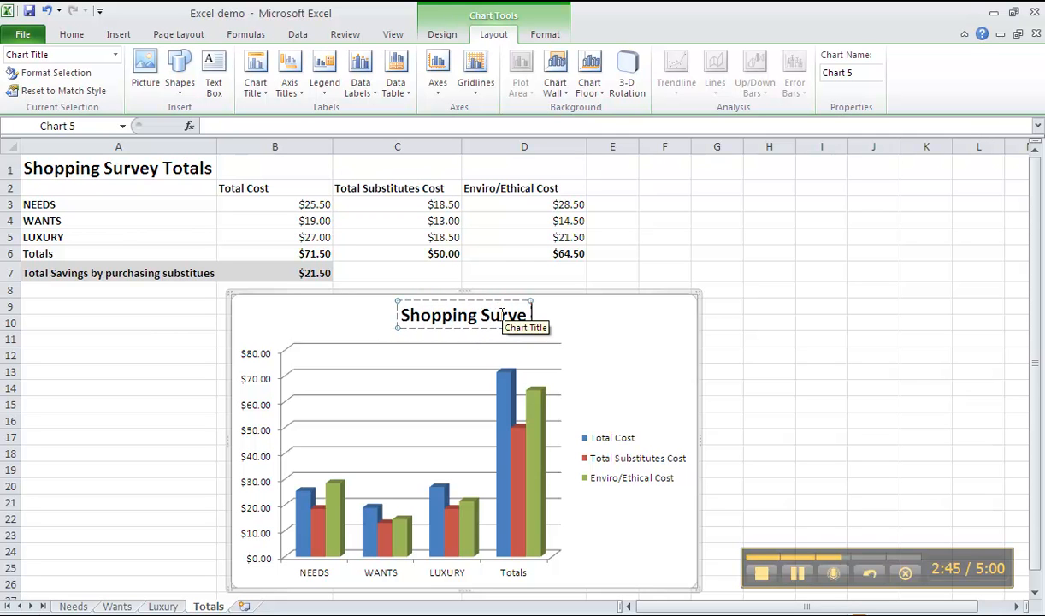
type("y - Mr Ed")
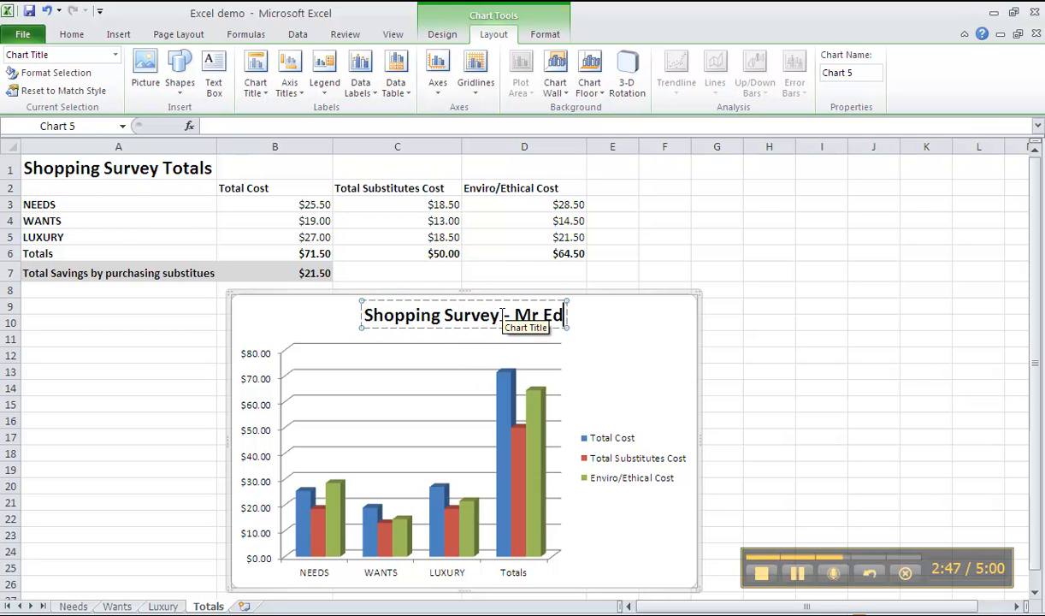
type("mondson")
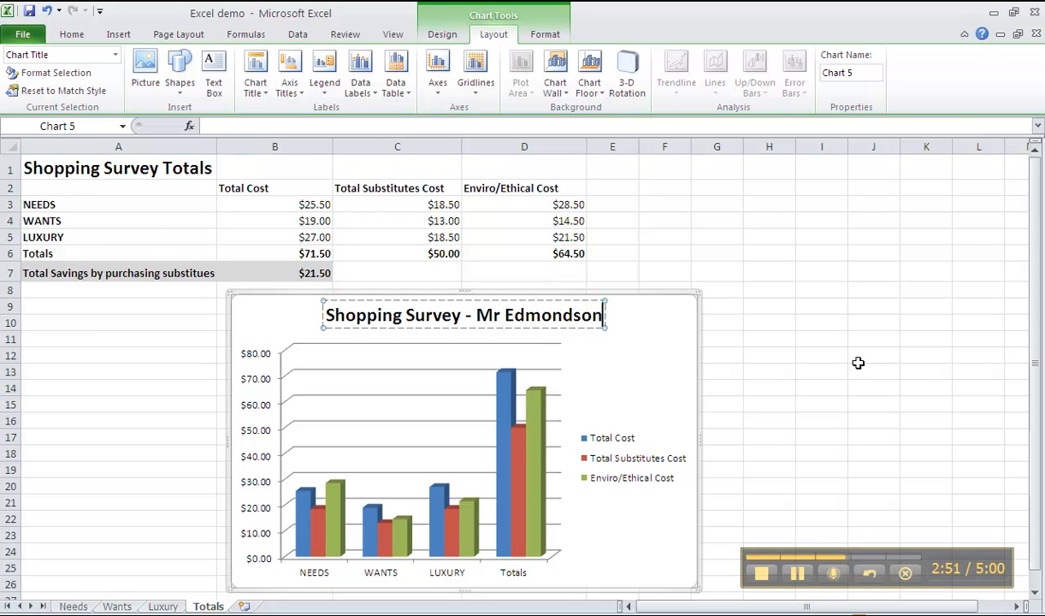
left_click(797, 573)
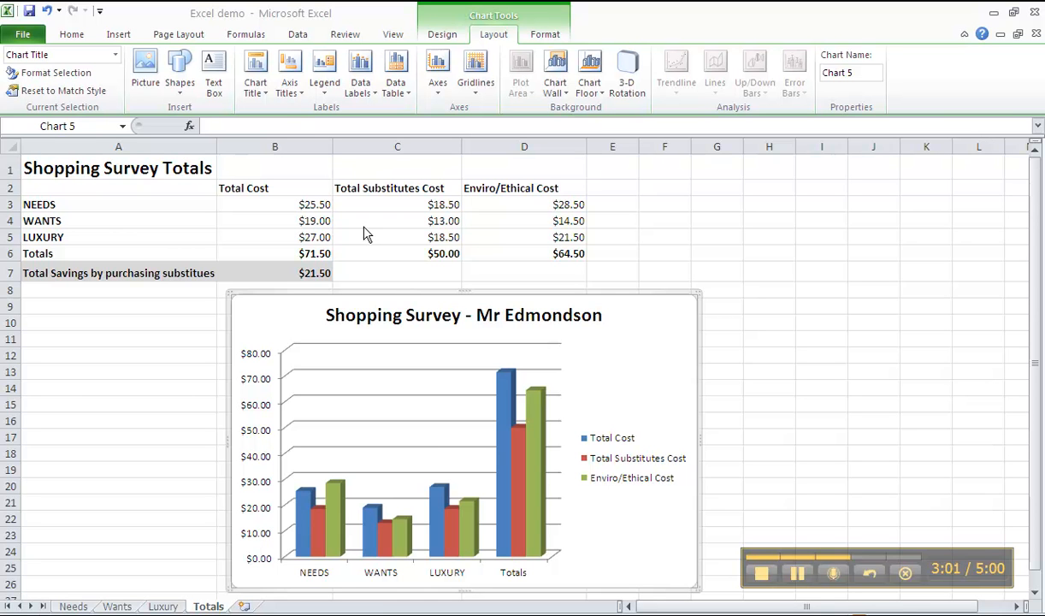
- Add a title below the chart's primary horizontal axis and set its text to "Type"
left_click(301, 95)
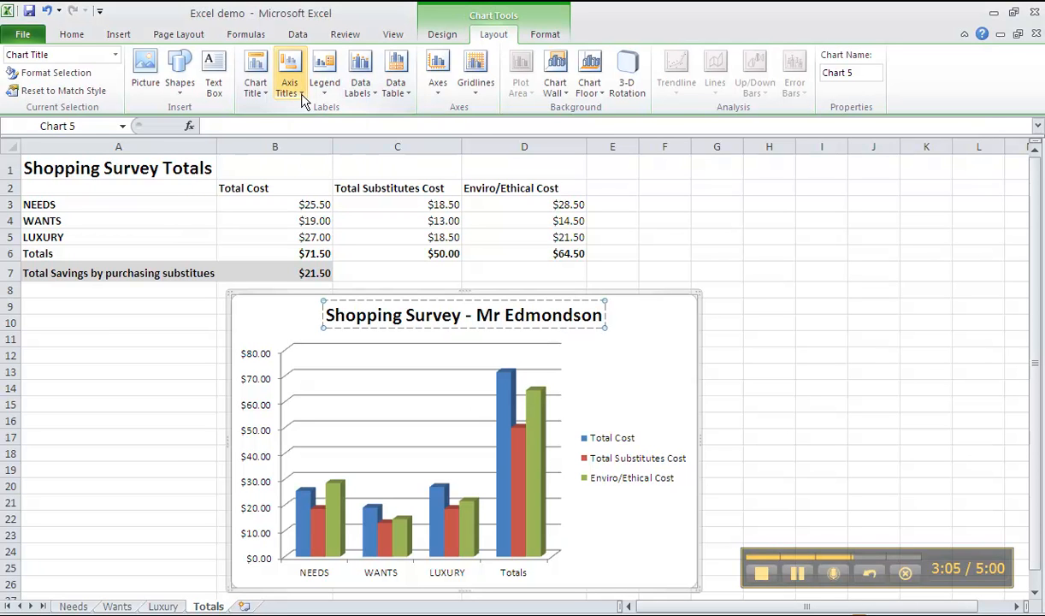
left_click(301, 94)
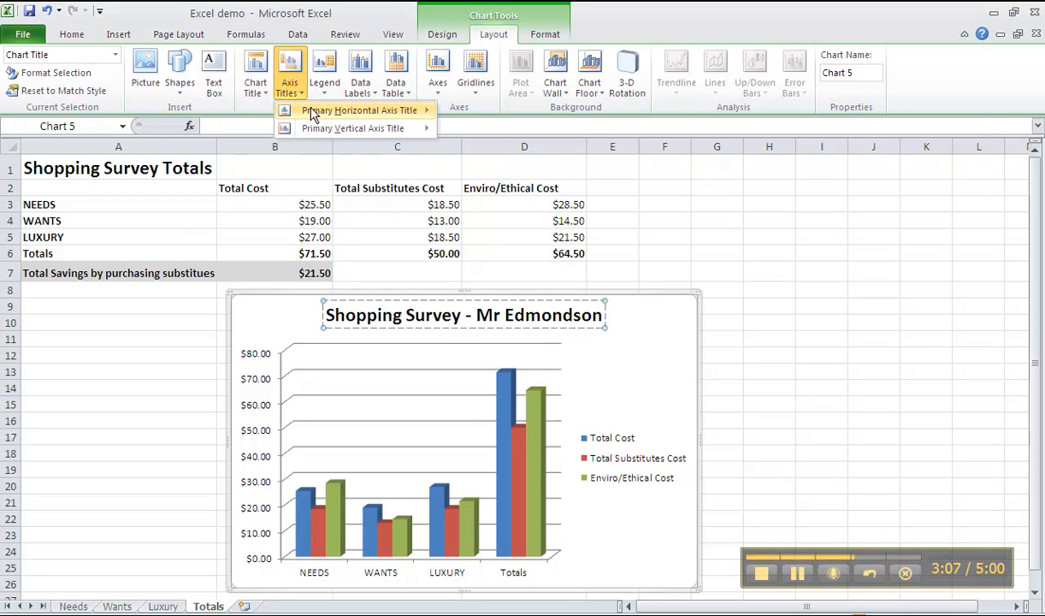
mouse_move(313, 112)
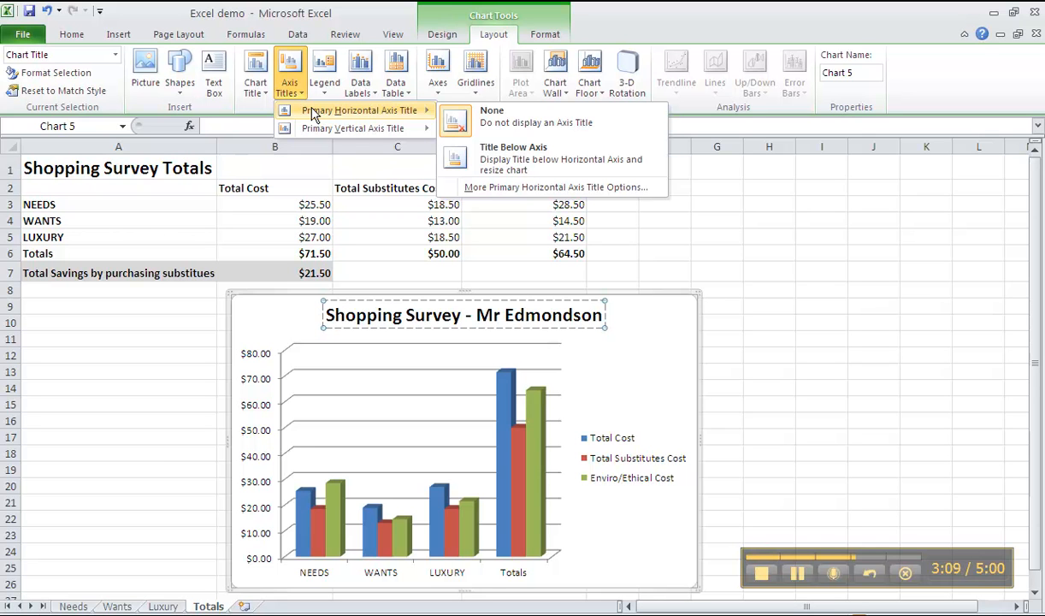
left_click(508, 160)
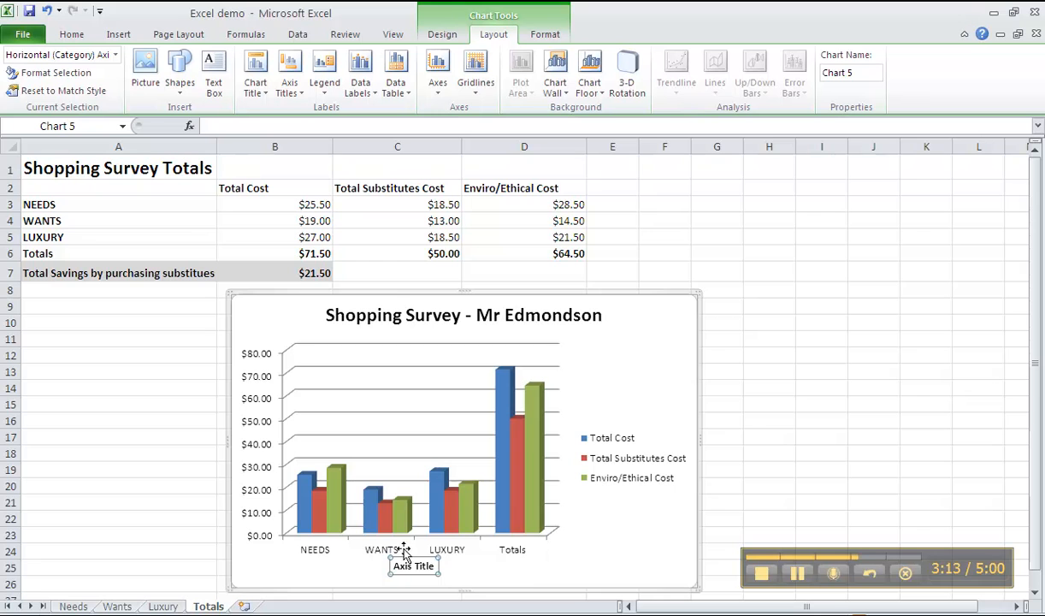
left_click_drag(394, 565, 436, 565)
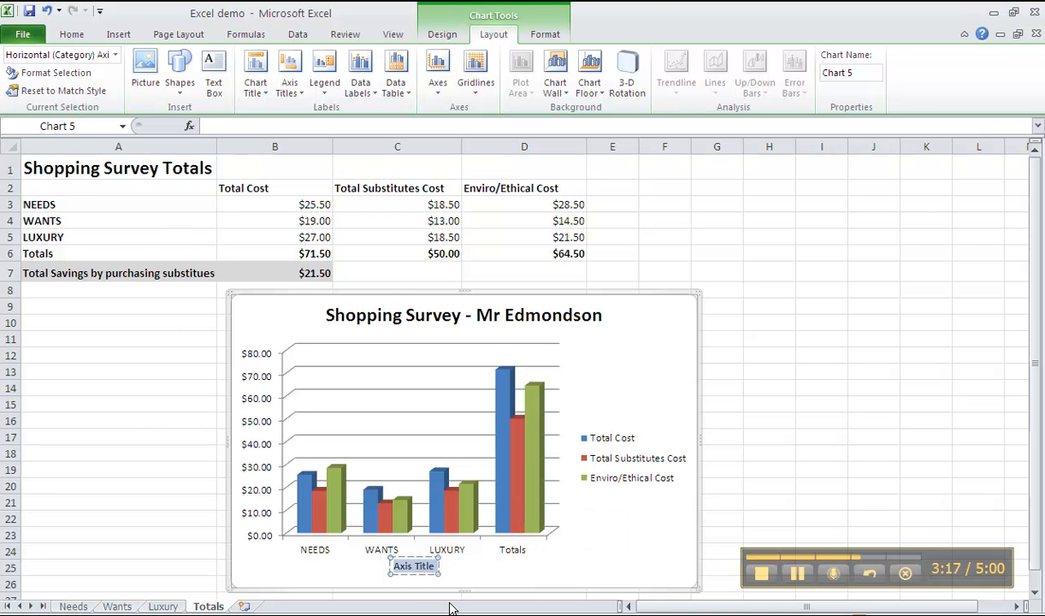
type("Type")
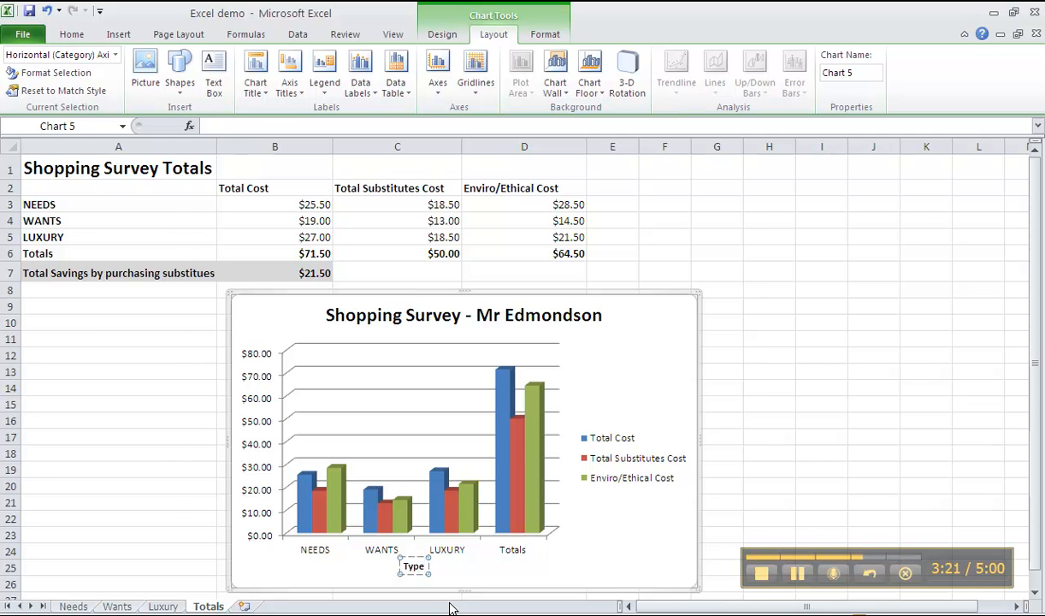
scroll(451, 608, "right", 3)
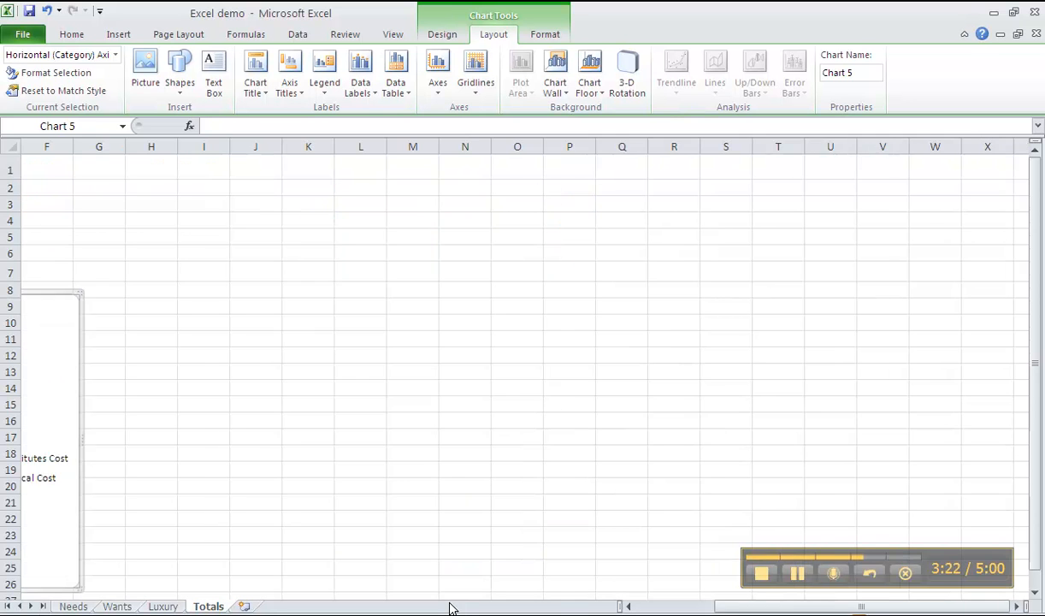
left_click(647, 609)
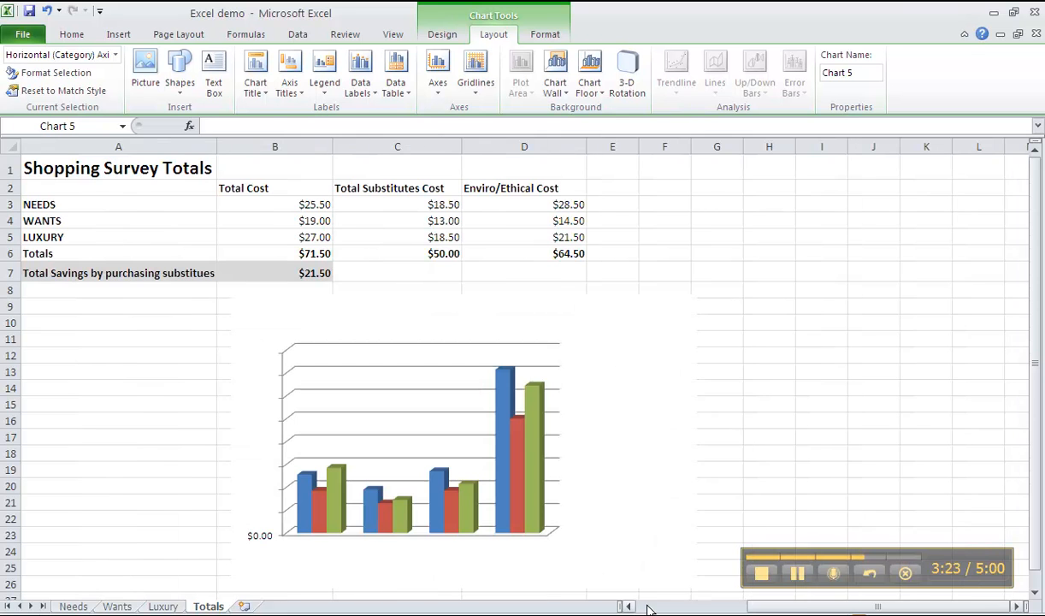
- Add a rotated title to the chart's primary vertical axis
left_click(301, 98)
mouse_move(317, 130)
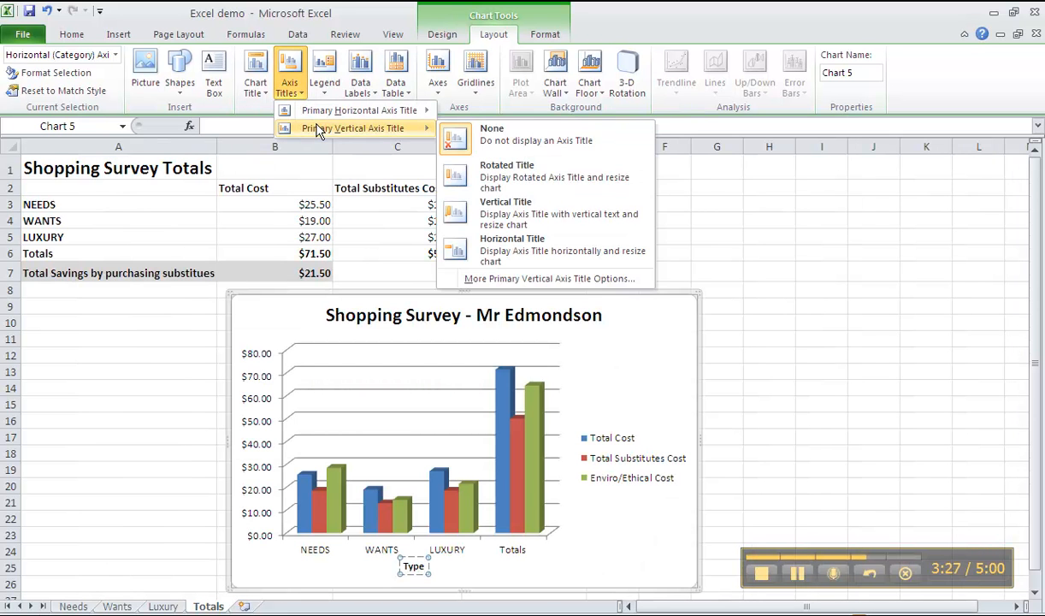
left_click(502, 181)
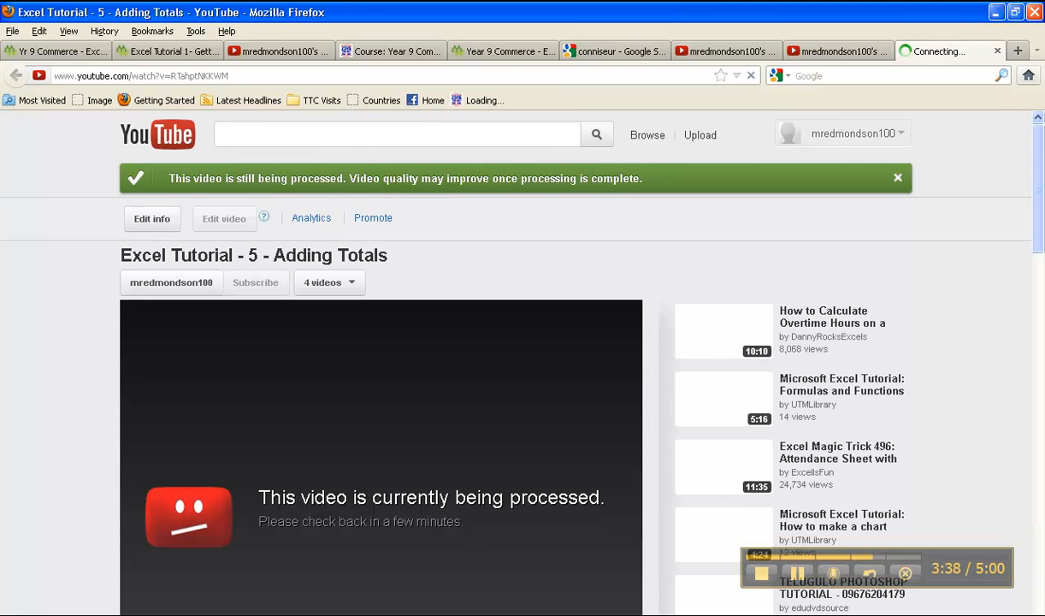
- Switch to the "Matrix spreadhsheet" workbook and view the column chart on its Totals sheet
key("alt+Tab")
scroll(254, 397, "down", 1)
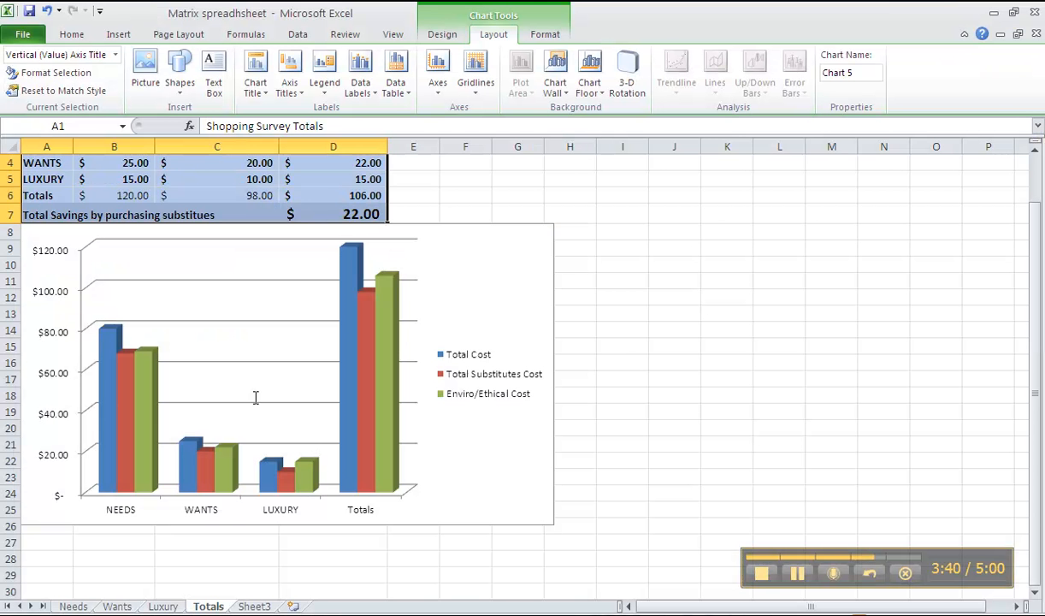
- Return to the "Excel demo" workbook and set the column chart's vertical axis title to "Cost"
scroll(286, 533, "down", 1)
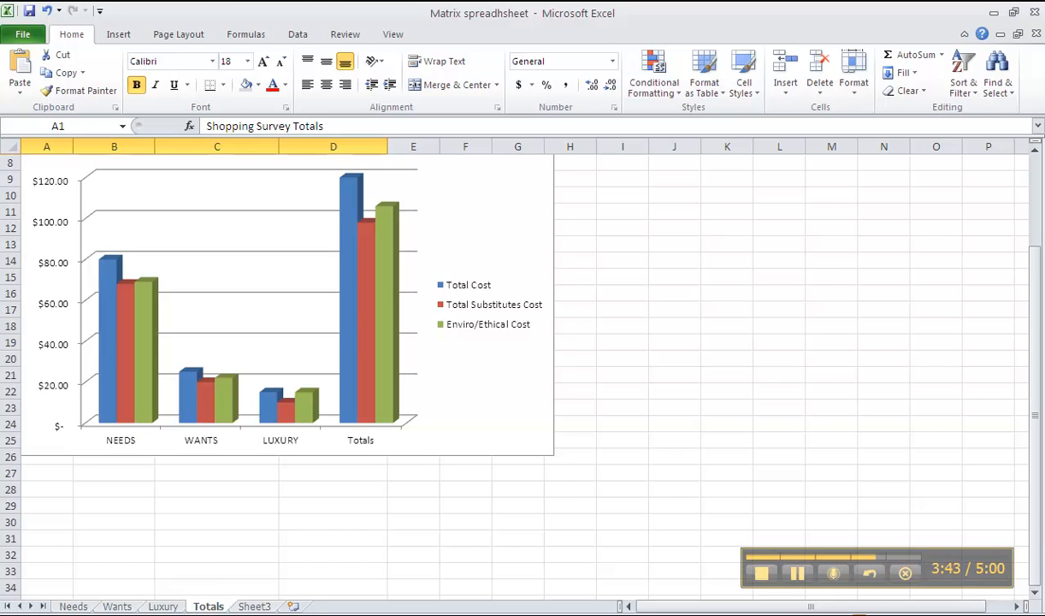
key("alt+Tab")
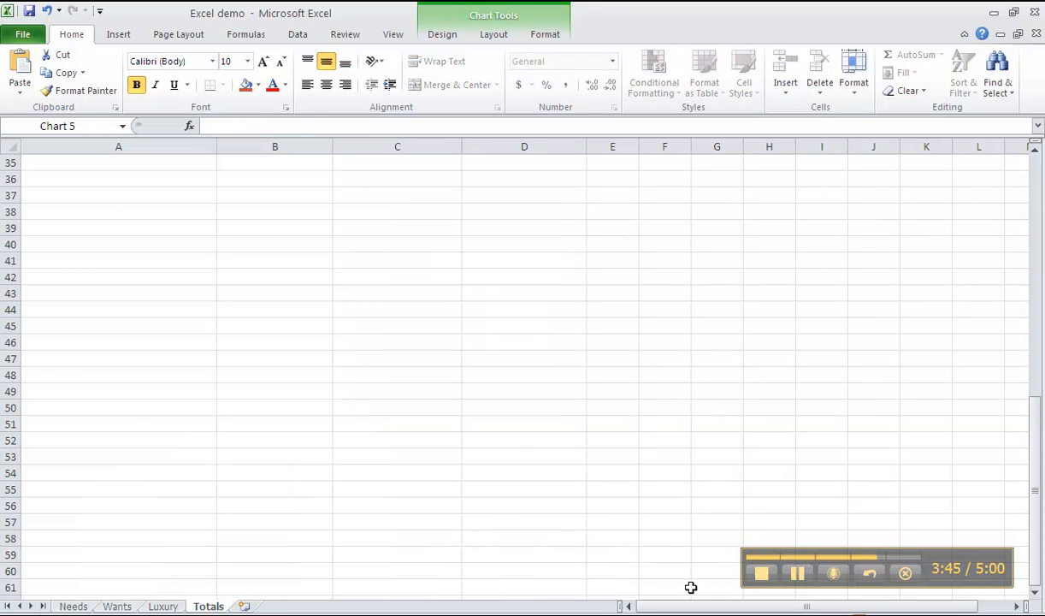
left_click_drag(1033, 377, 1037, 166)
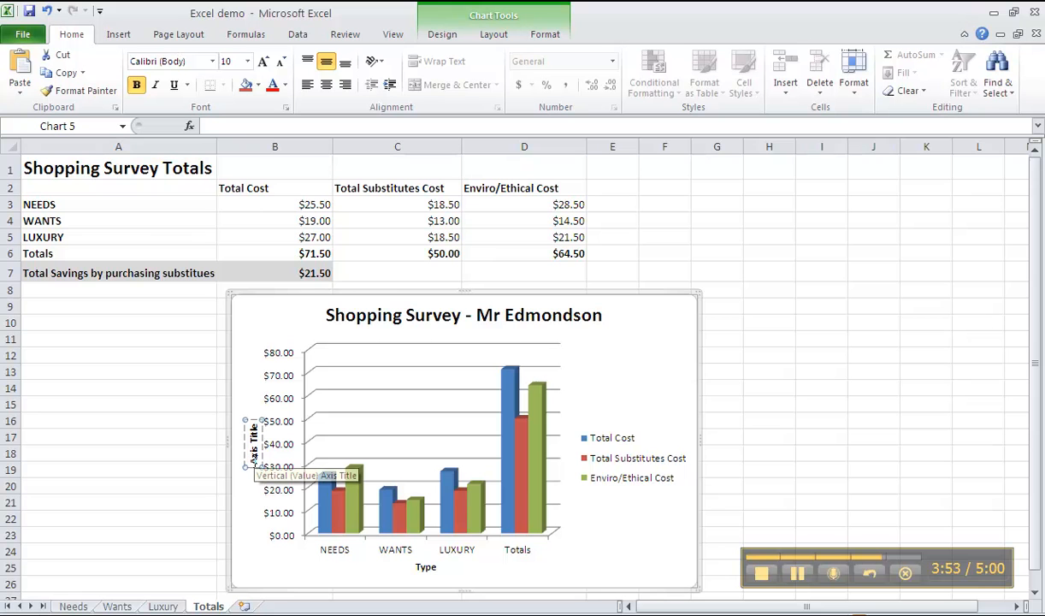
left_click_drag(255, 462, 246, 421)
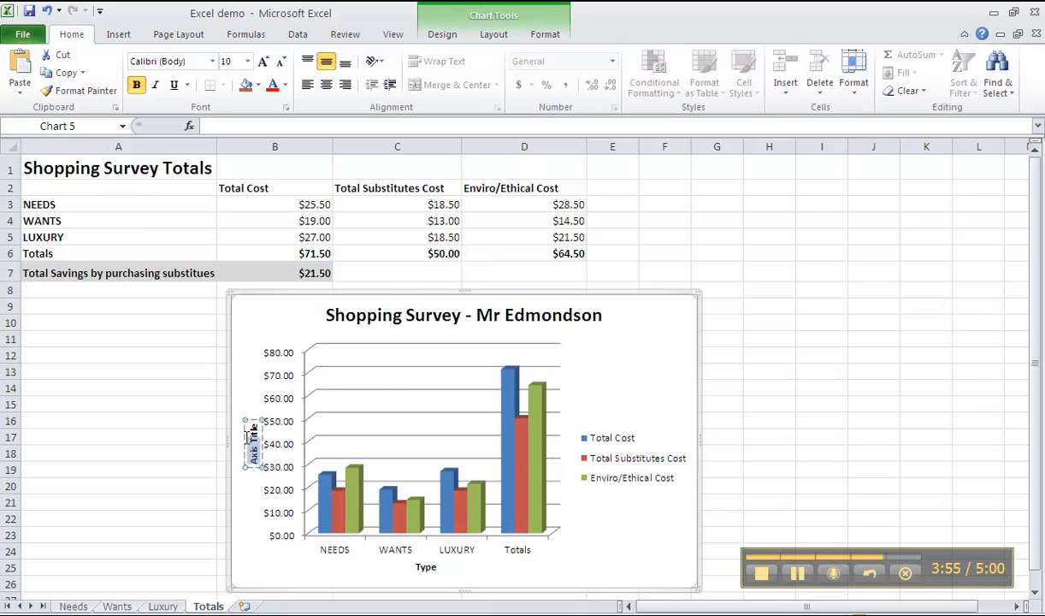
key("BackSpace")
type("Cost")
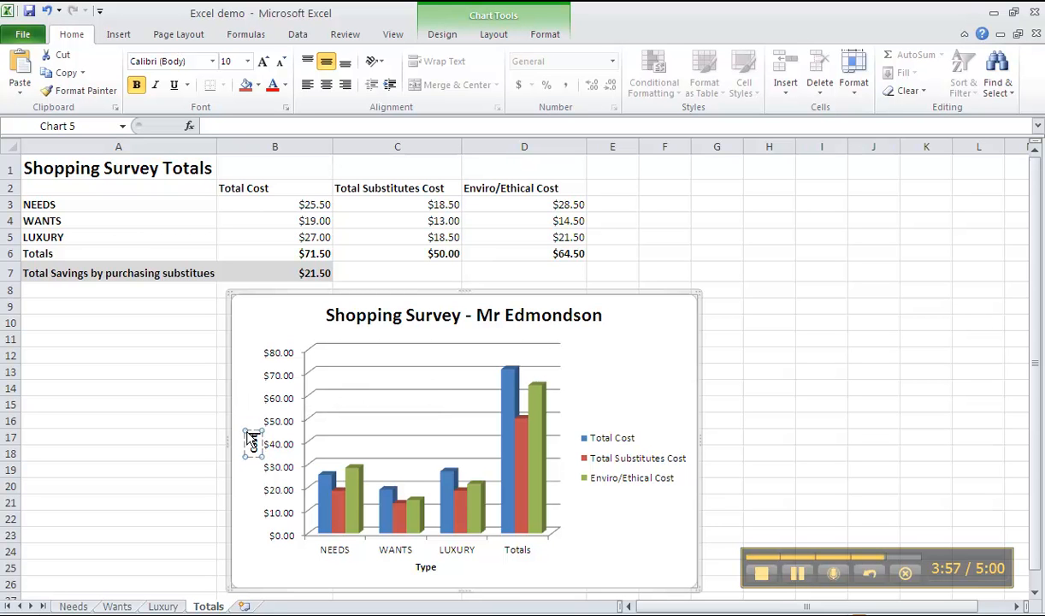
left_click(780, 373)
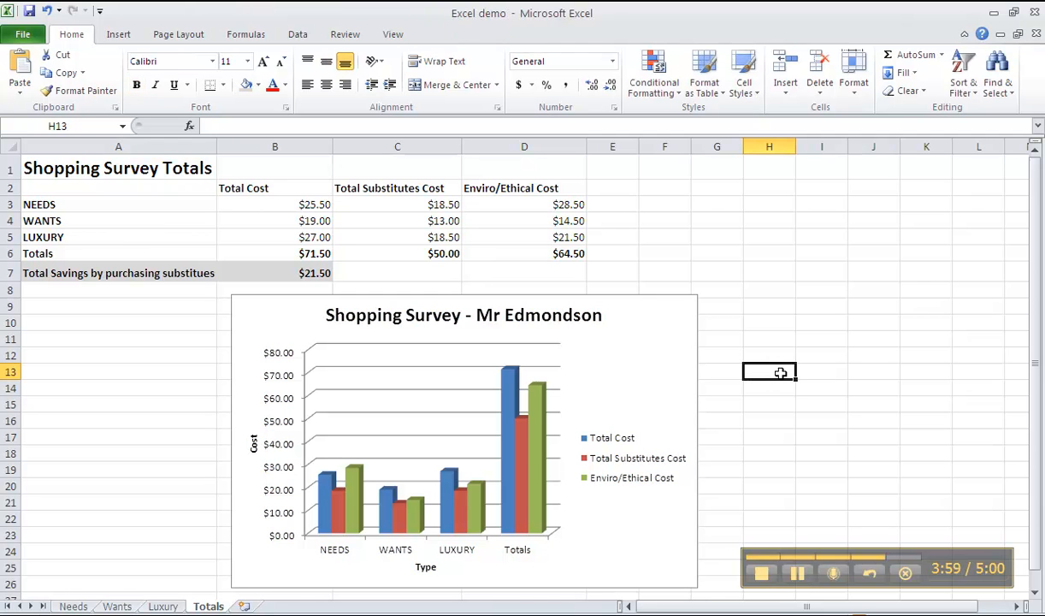
- Enlarge the column chart slightly and position it directly below the Total Savings row, starting at column A
left_click(668, 345)
left_click_drag(667, 345, 651, 336)
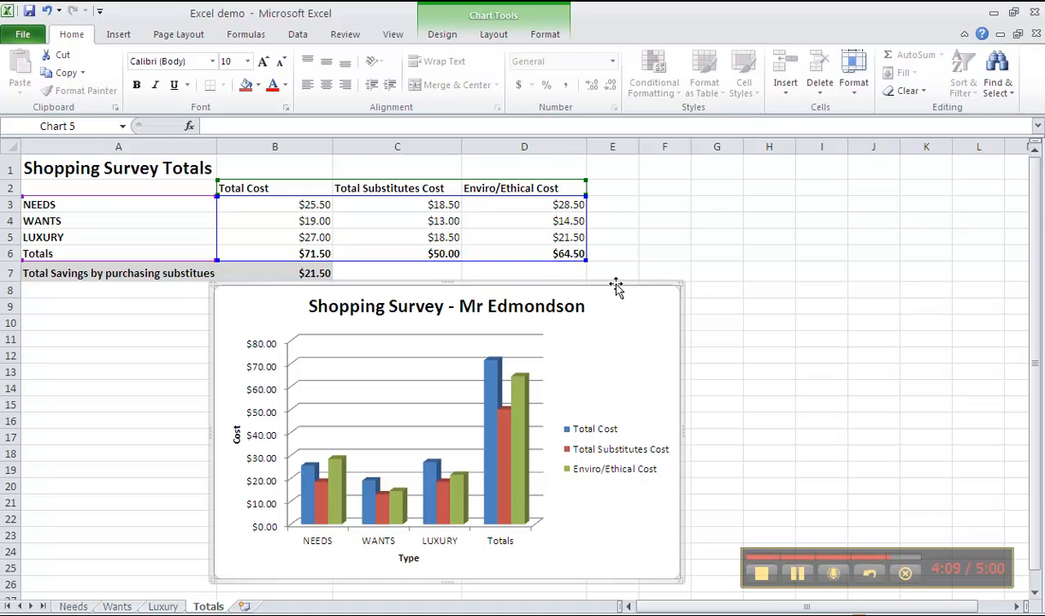
mouse_move(682, 293)
left_mouse_down()
mouse_move(743, 254)
mouse_move(679, 296)
mouse_move(678, 310)
left_mouse_up()
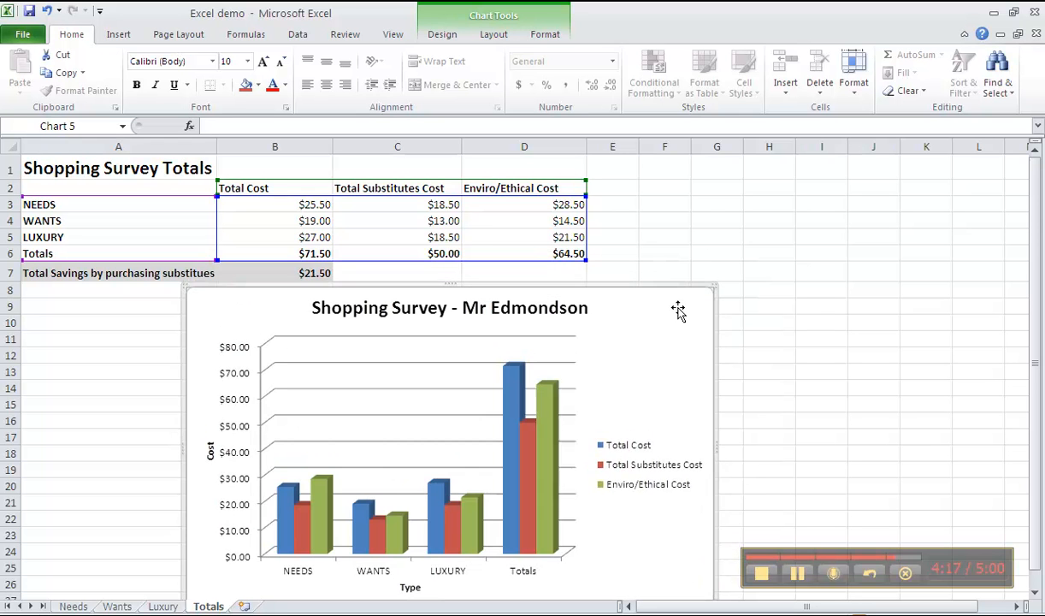
left_click_drag(544, 298, 508, 306)
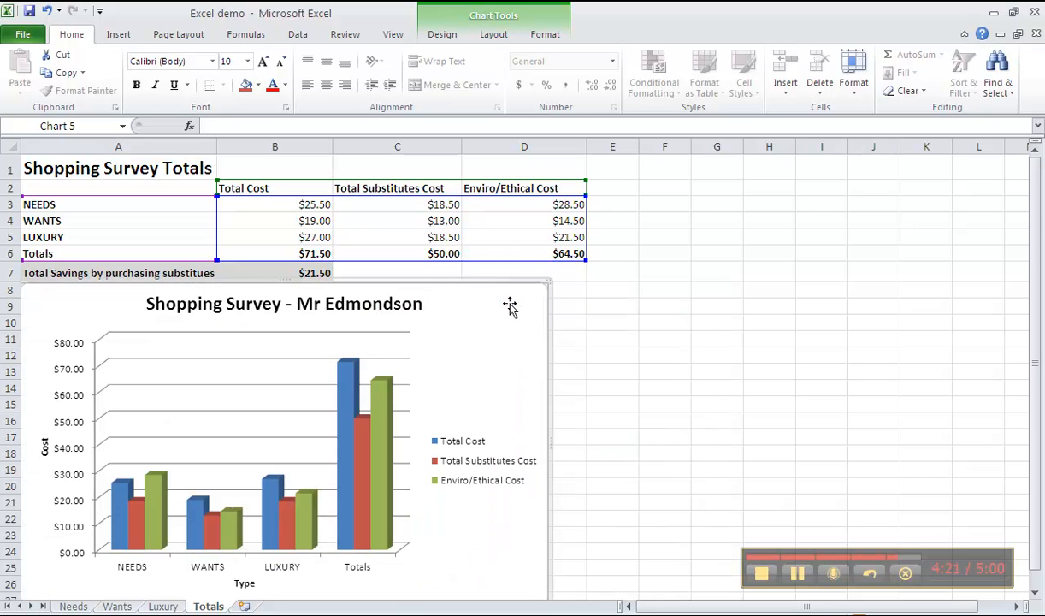
left_click(757, 334)
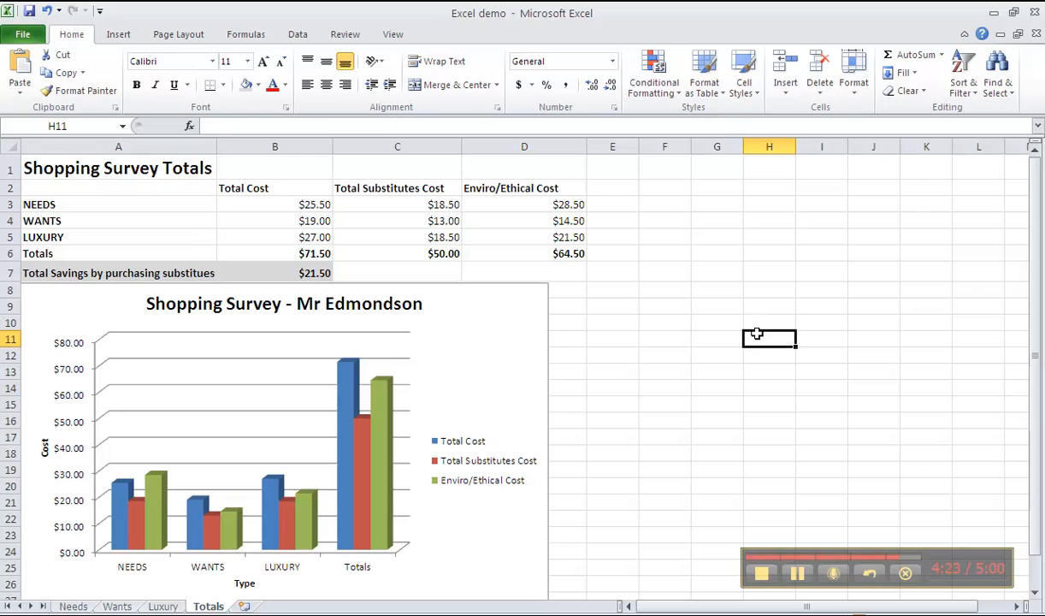